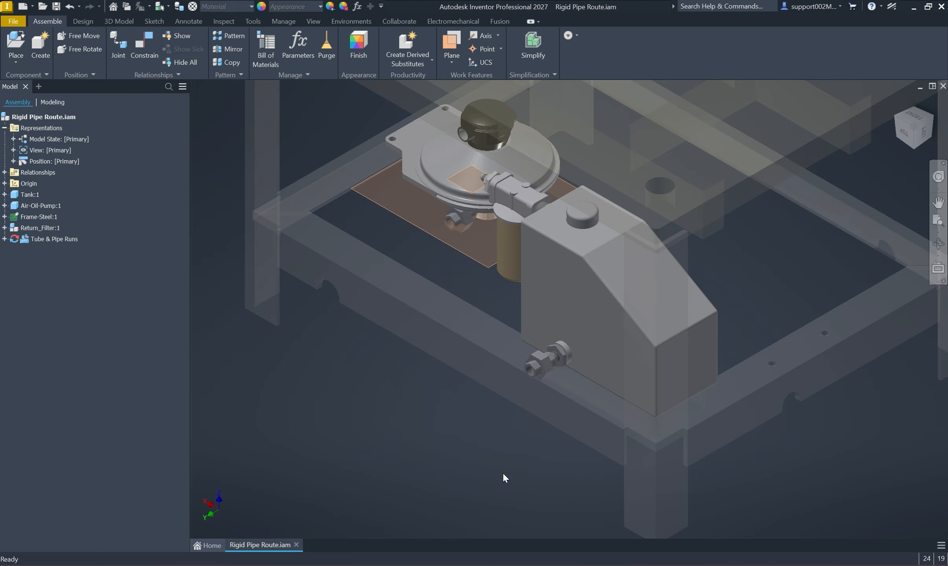
Step: Open Run01 under Tube & Pipe Runs for editing and create a new route with the default settings
left_click(5, 239)
double_click(42, 284)
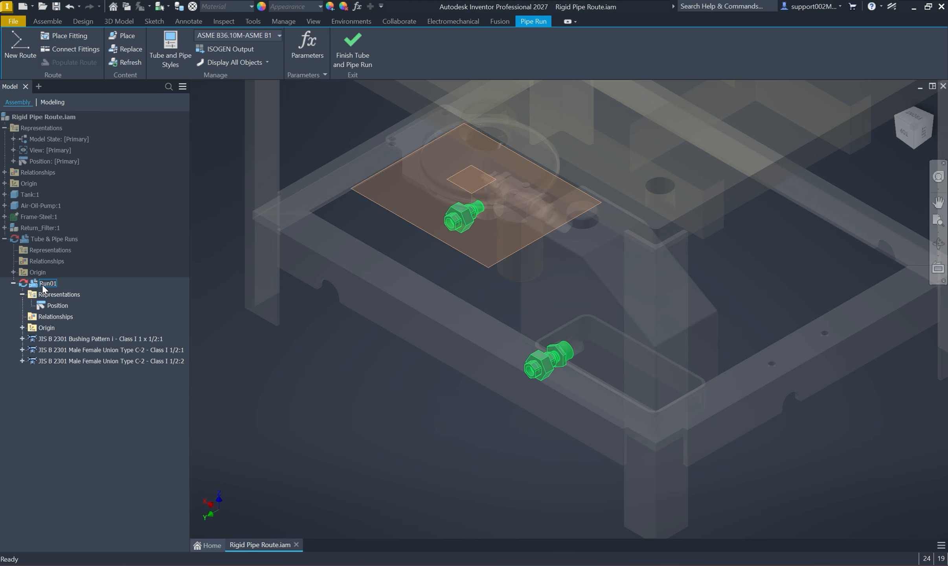
left_click(16, 45)
left_click(337, 193)
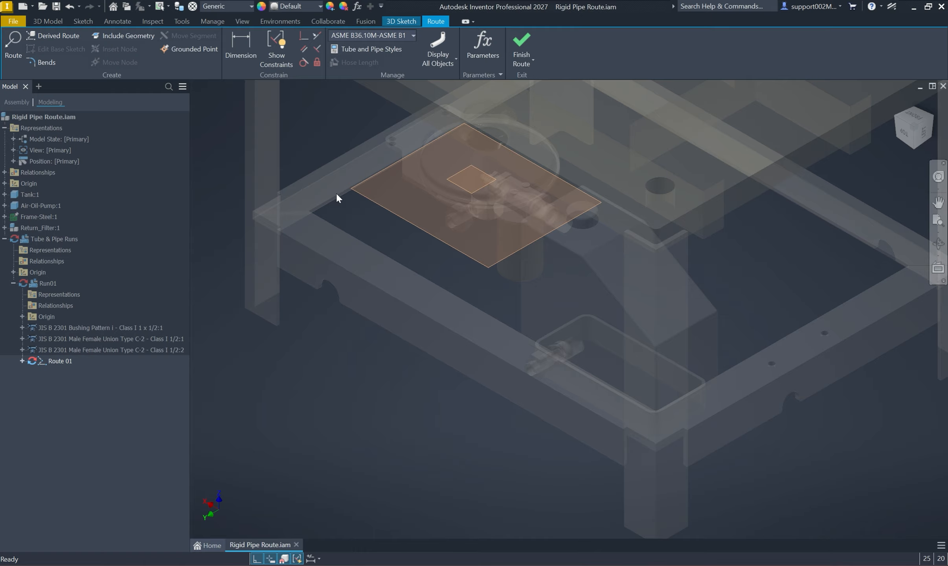
Step: Start the route at the union fitting on the box-shaped housing and place the first route point 150 mm out
left_click(13, 49)
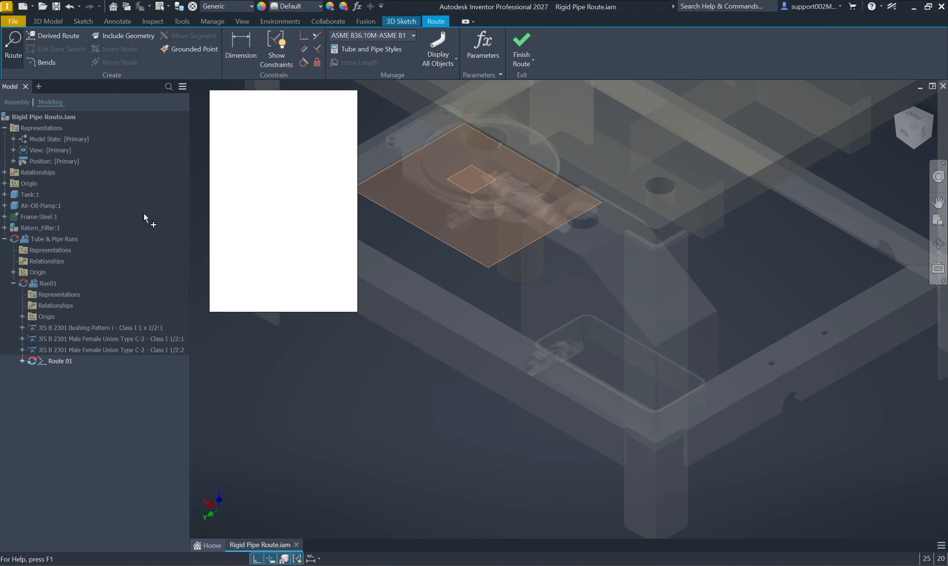
left_click(530, 375)
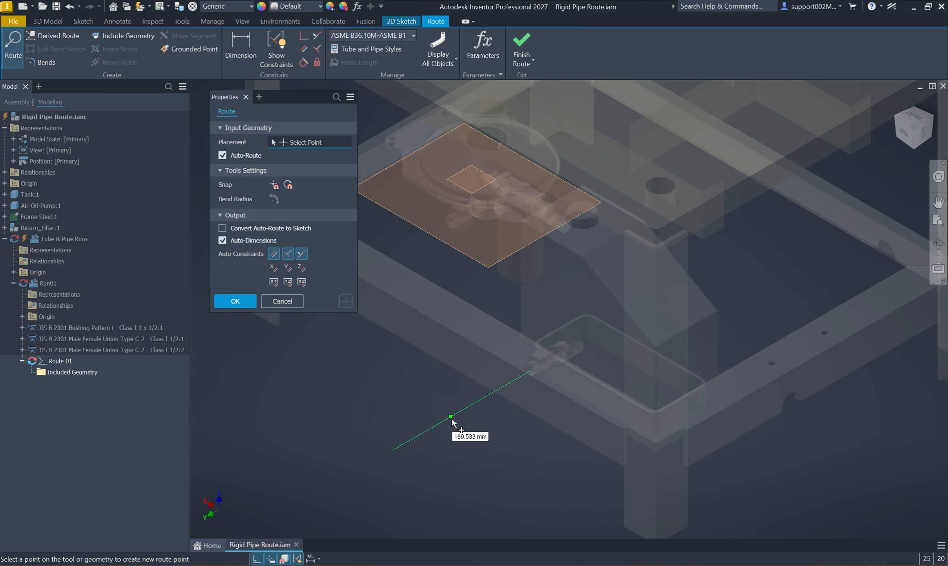
type("150")
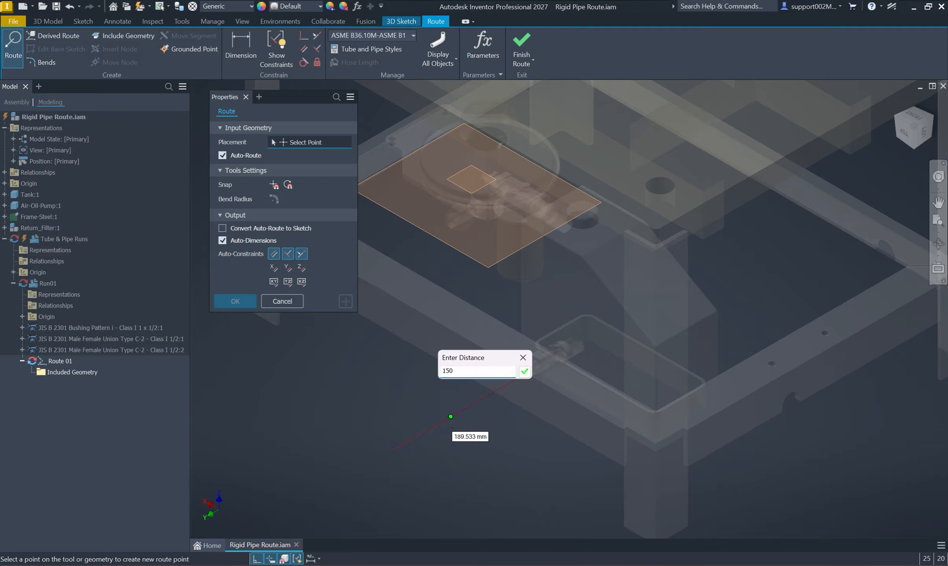
key("Return")
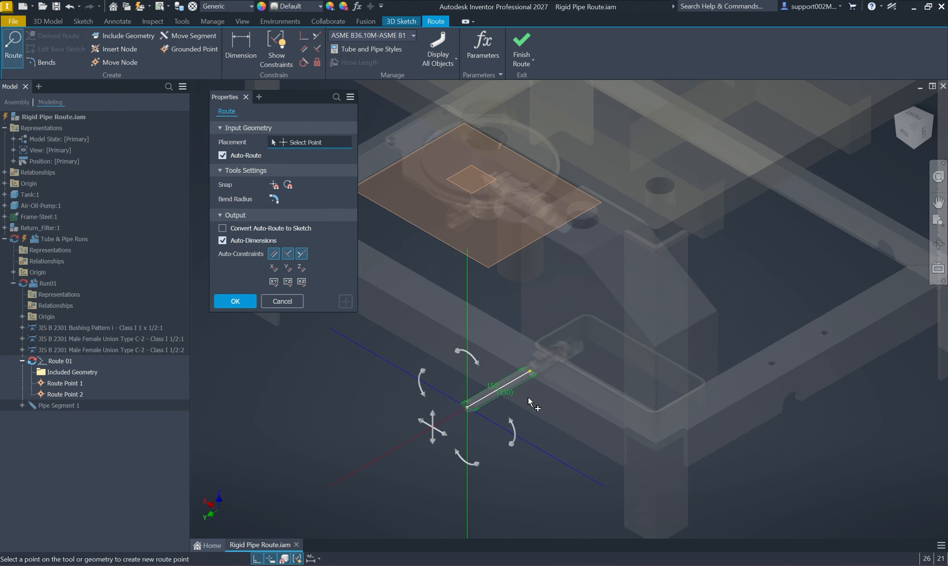
Step: Add a 250 mm route segment at a right angle to the first, running parallel to the frame rail
left_click(894, 116)
scroll(615, 355, "down", 3)
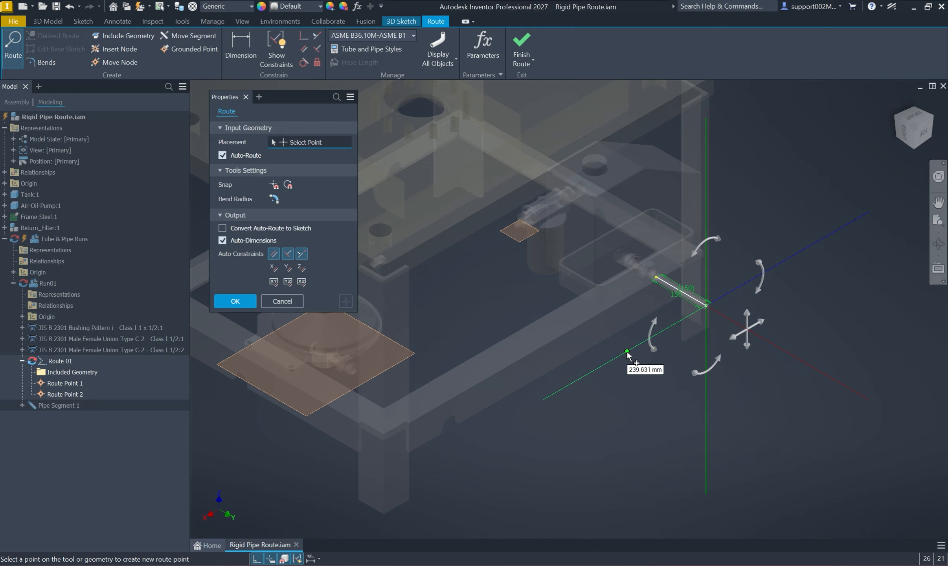
type("250")
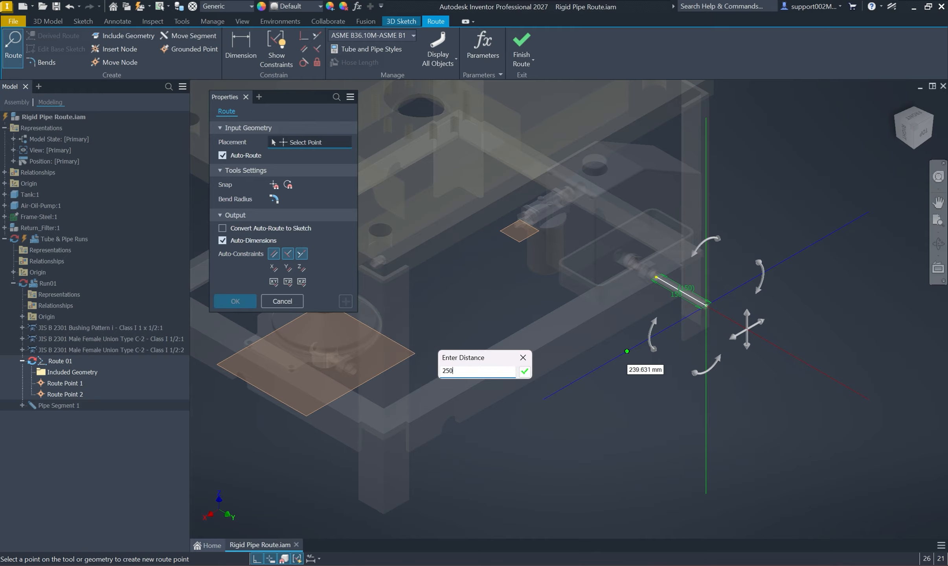
key("Return")
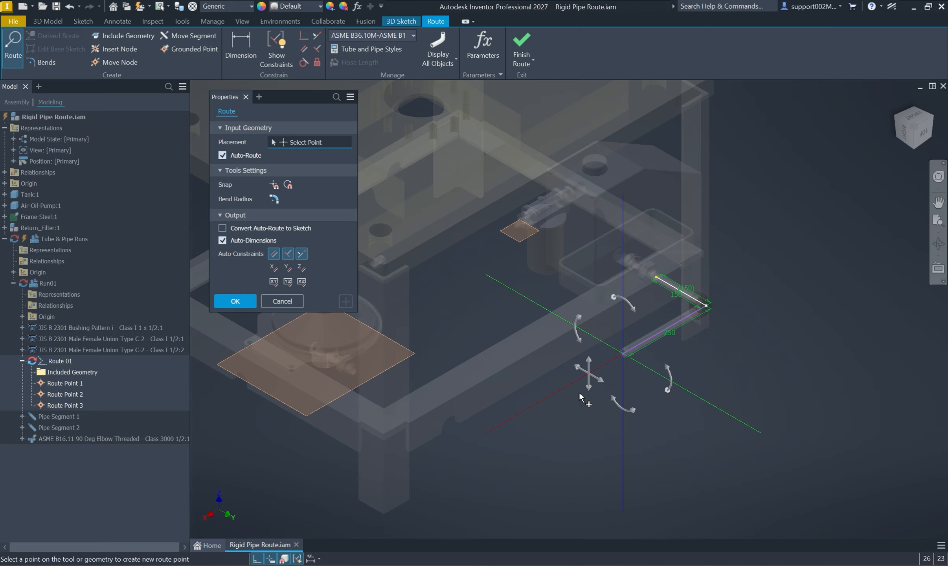
Step: Turn the route direction 45 degrees downward, enable Point Snap and place a route point aligned with the large work plane's corner
left_click(587, 381)
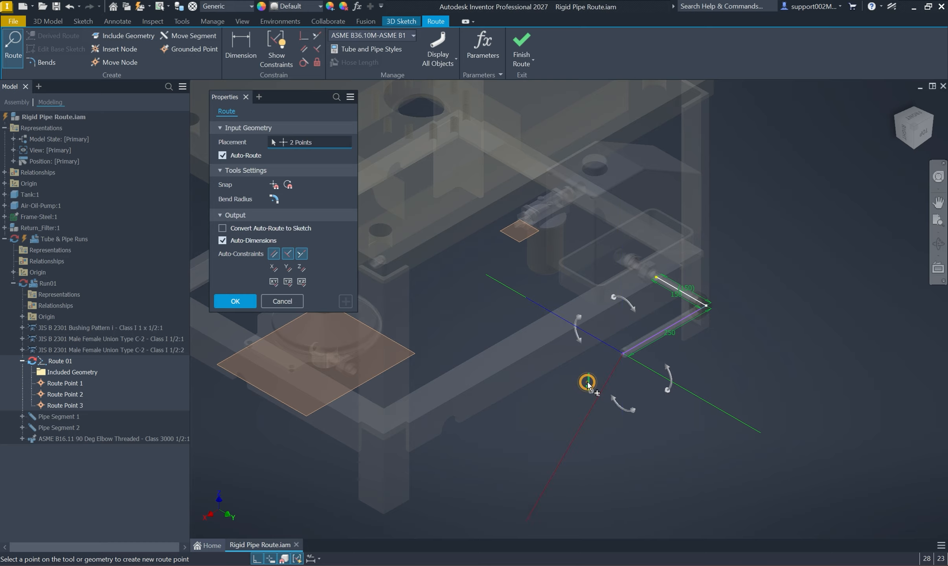
right_click(495, 419)
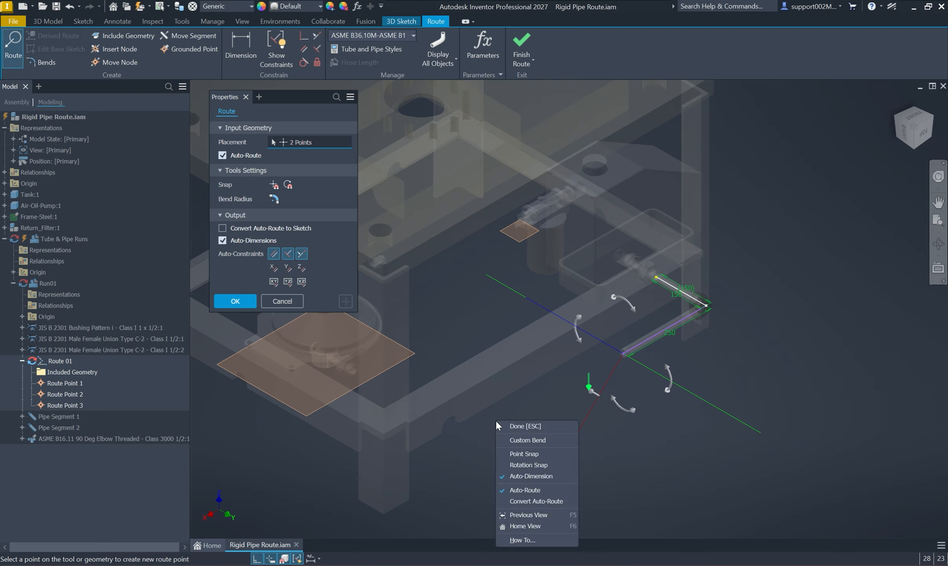
left_click(503, 454)
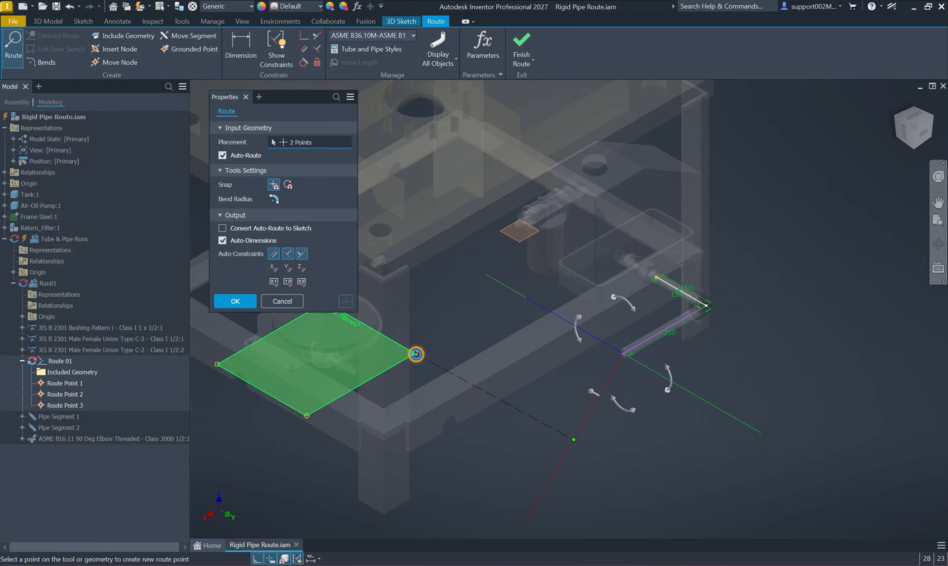
left_click(415, 354)
Step: Turn the route back parallel to the frame rail and, with Auto-Route off, place a point aligned with the rail's semicircular notch
left_click(543, 480)
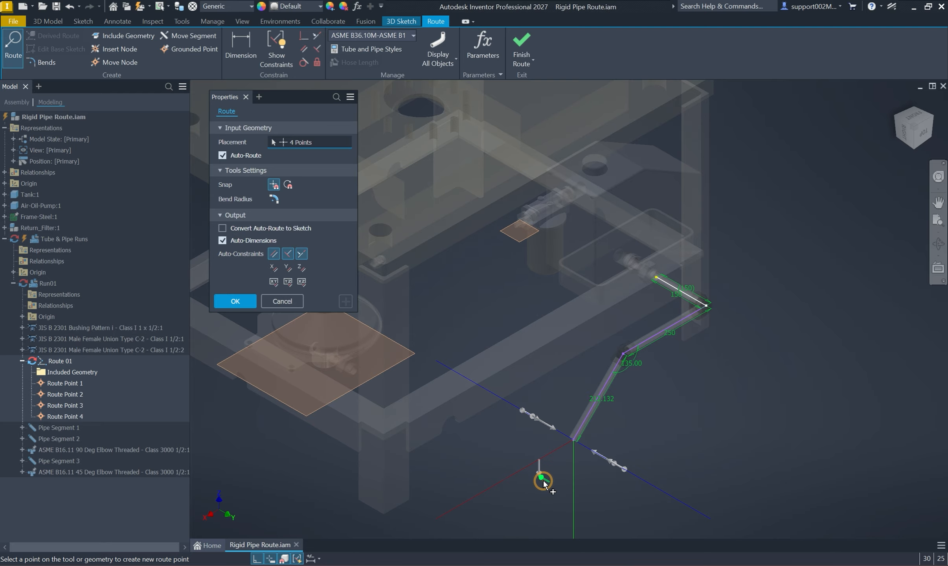
left_click(517, 472)
middle_click_drag(483, 433, 485, 376)
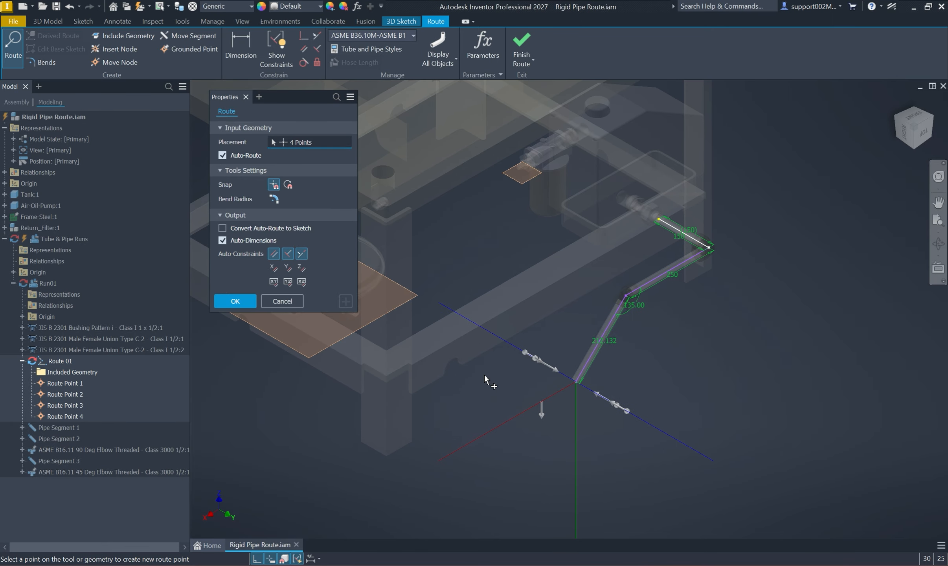
scroll(485, 376, "up", 2)
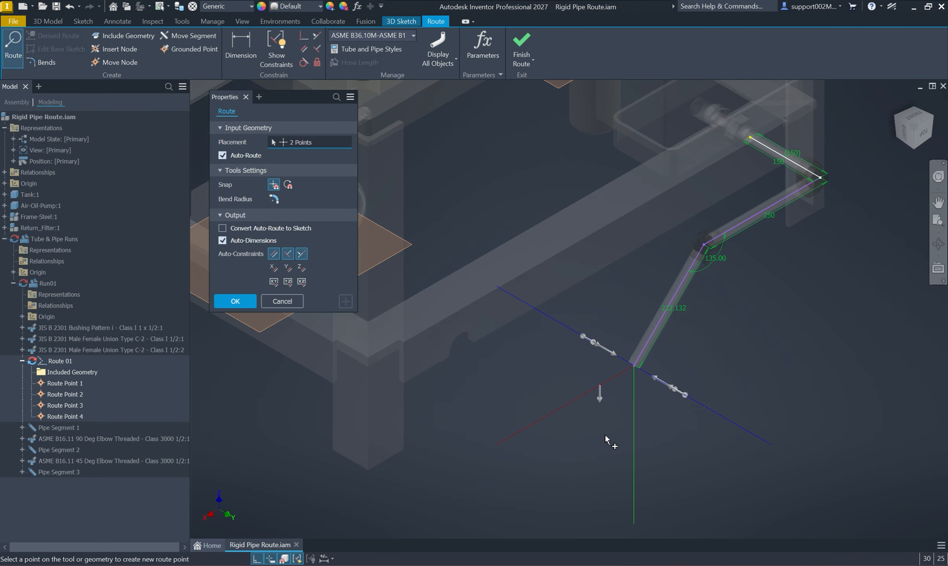
left_click(222, 156)
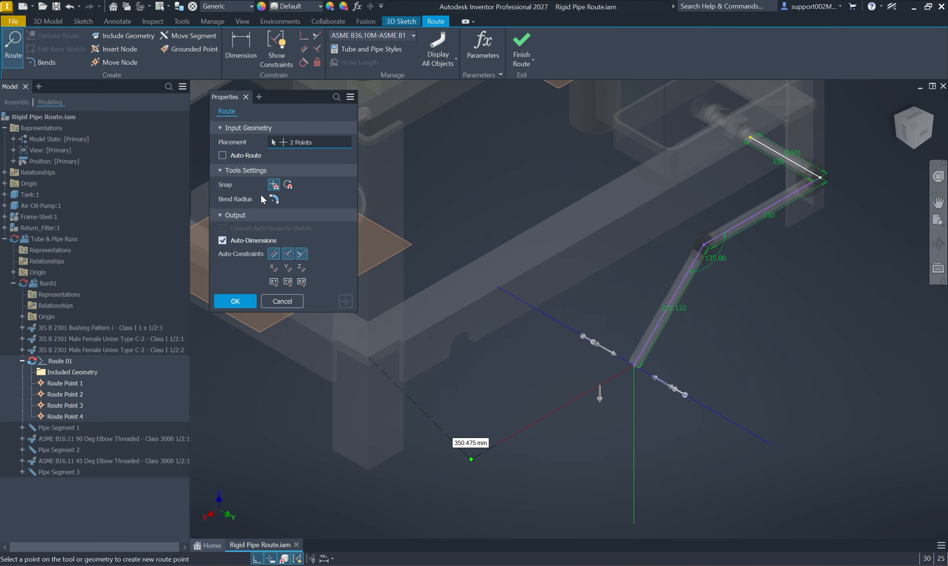
left_click(462, 340)
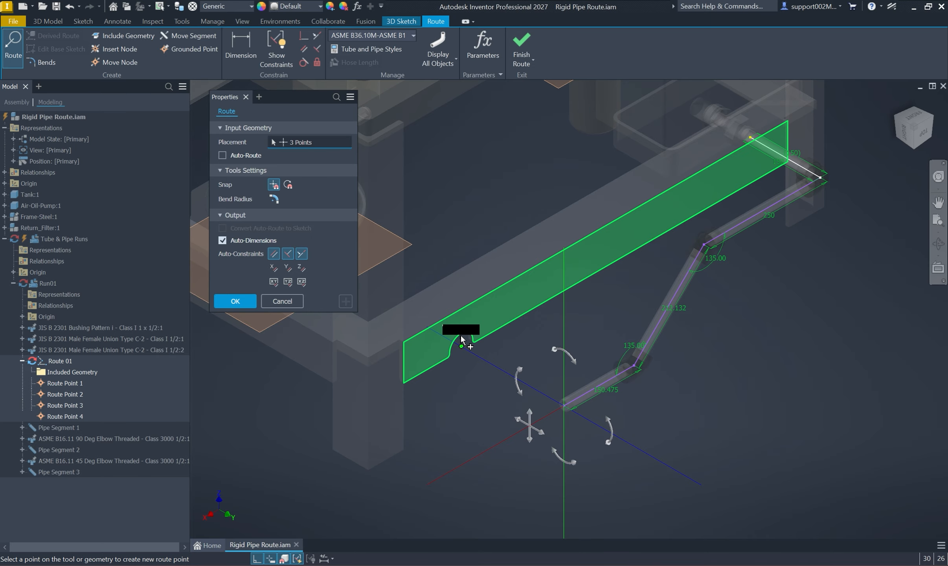
Step: Re-enable Auto-Route, connect the route to the union fitting on the round unit and accept the single-segment solution
left_click(223, 155)
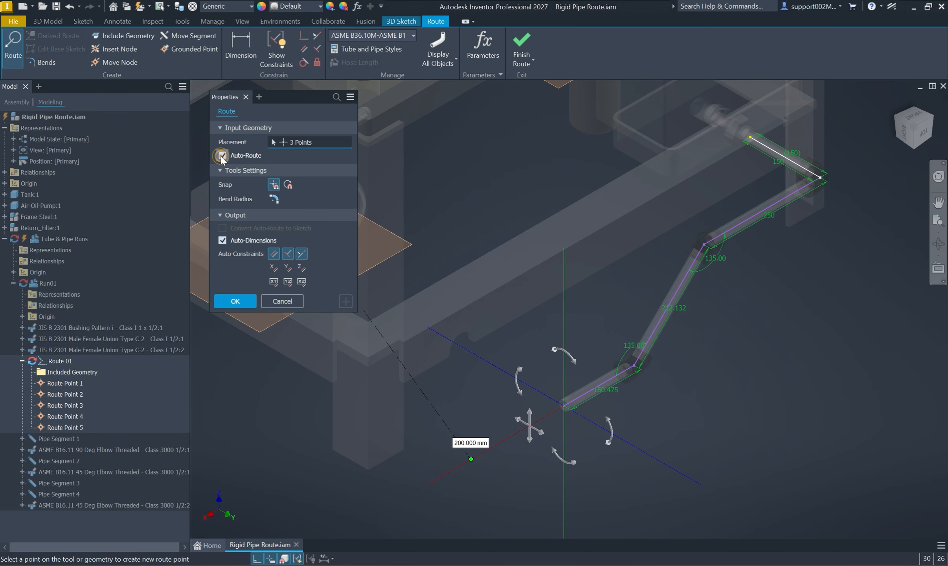
middle_click_drag(264, 434, 393, 488)
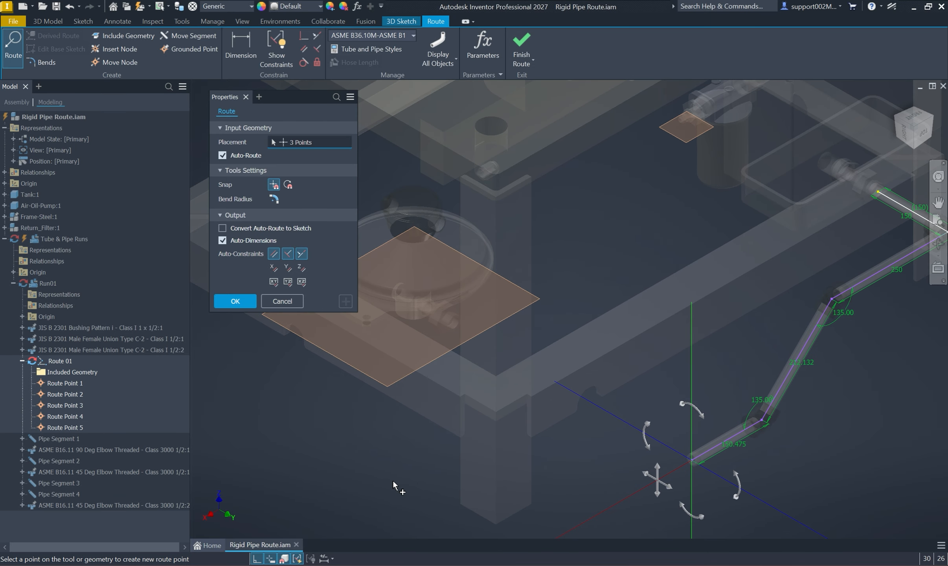
left_click(456, 331)
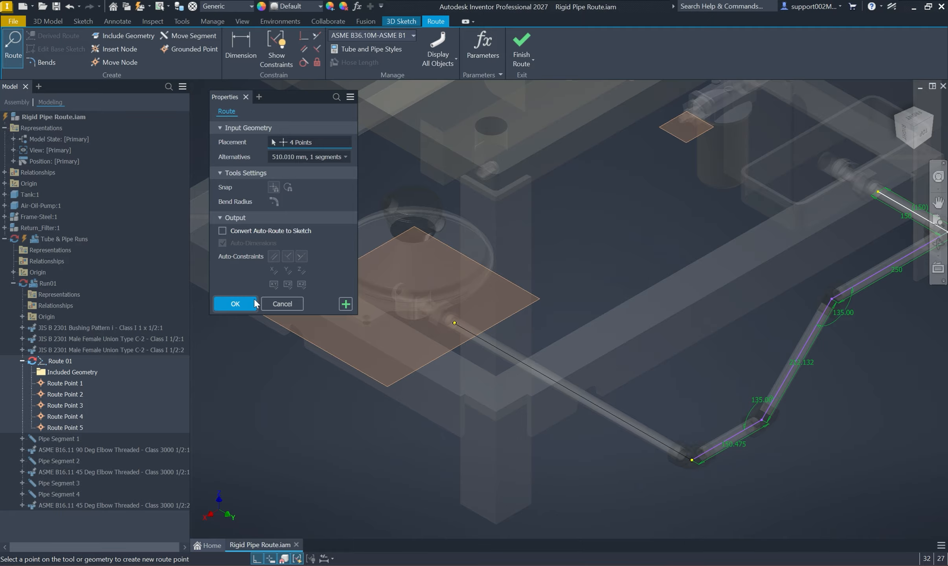
left_click(241, 304)
Step: Turn on Point Snap and Rotation Snap for continuing the route from the end of the 150 mm segment
middle_click_drag(606, 480, 430, 446)
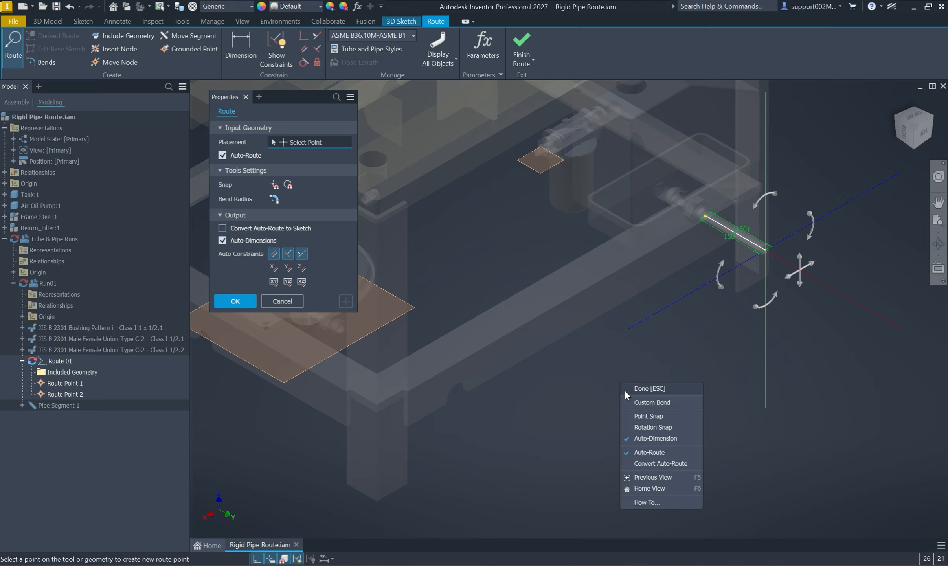
left_click(639, 416)
right_click(635, 422)
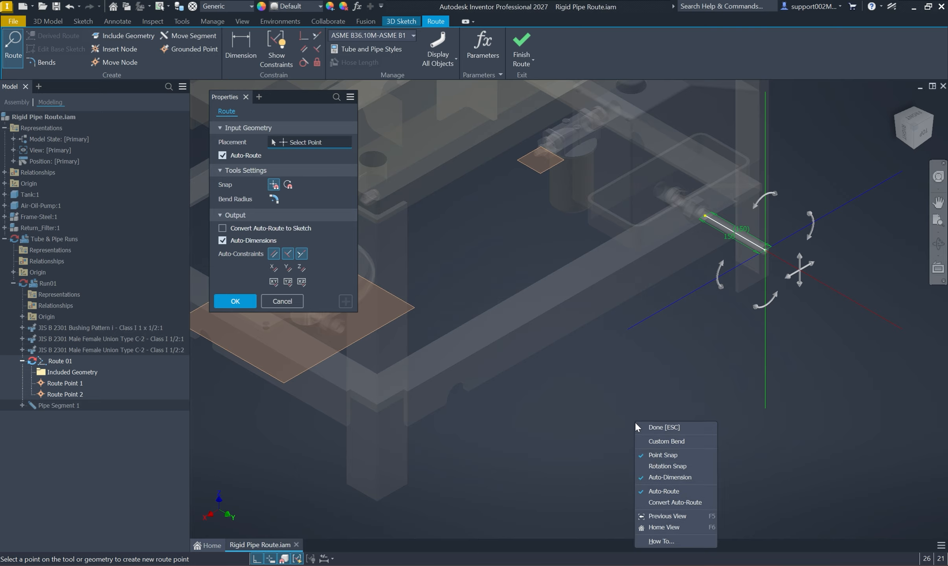
left_click(638, 468)
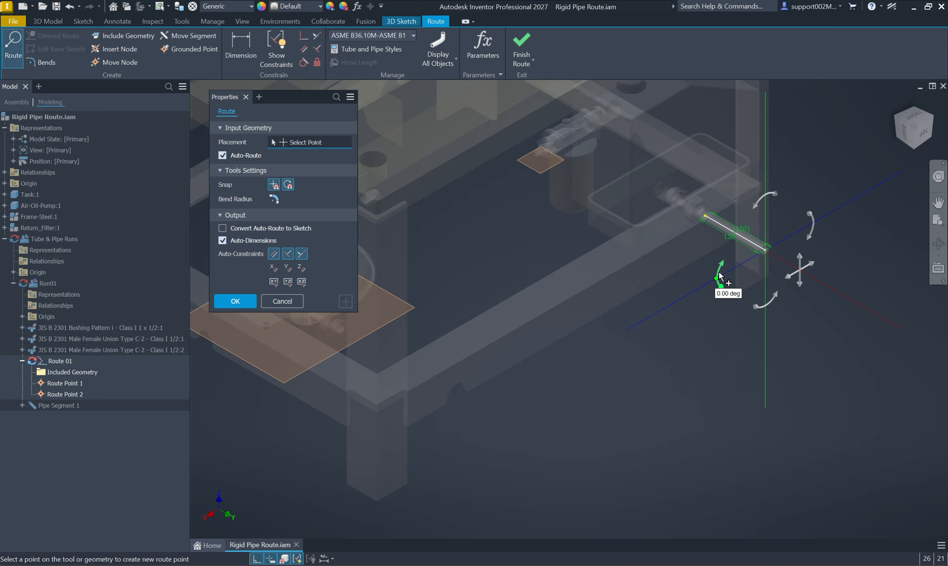
Step: Rotate the route axes to align with the frame rail's semicircular notch and place a route point at the notch with zero offset
left_click_drag(719, 277, 455, 394)
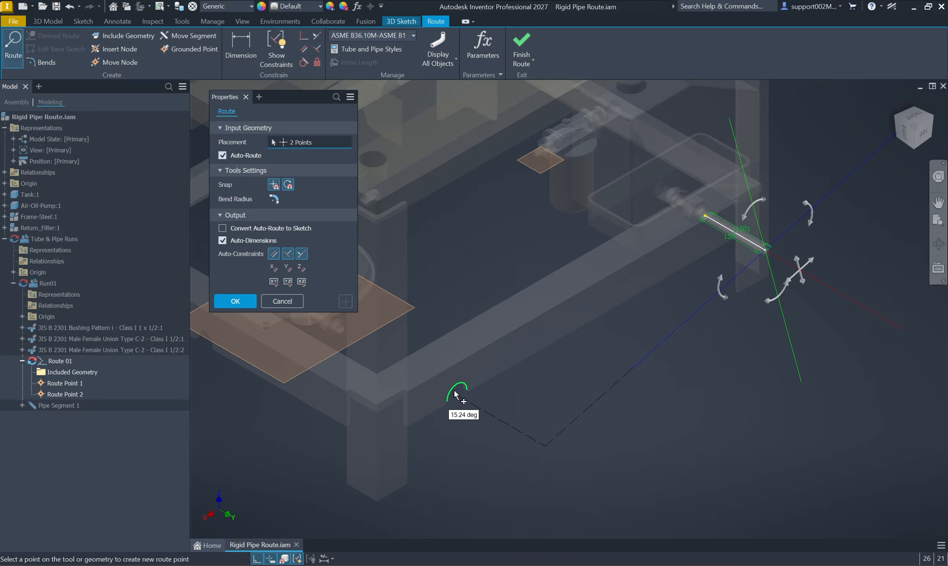
left_click_drag(454, 393, 455, 393)
left_click(455, 393)
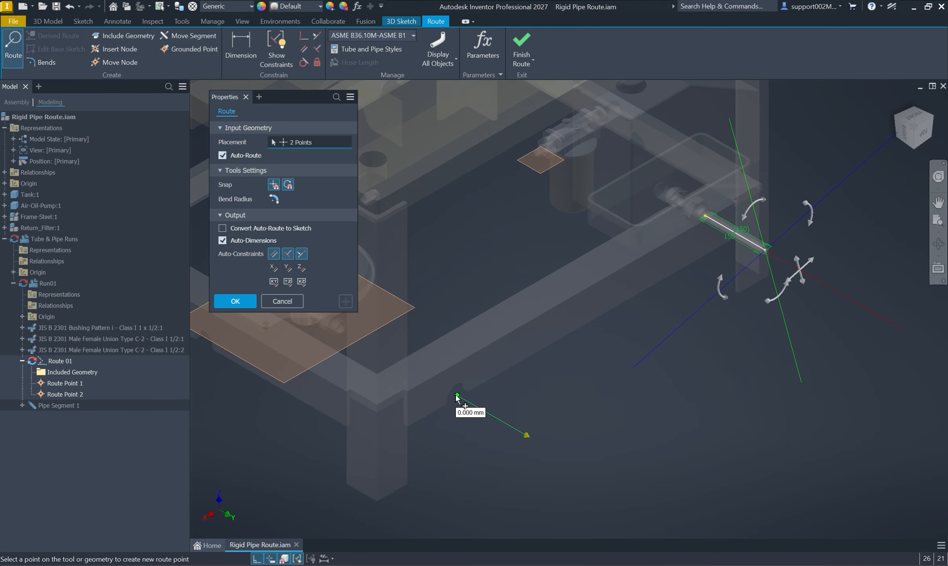
left_click(456, 395)
Step: Accept the auto-route to the notch, extend it to the union fitting on the round unit and finish the route
middle_click_drag(448, 437, 535, 468)
right_click(535, 466)
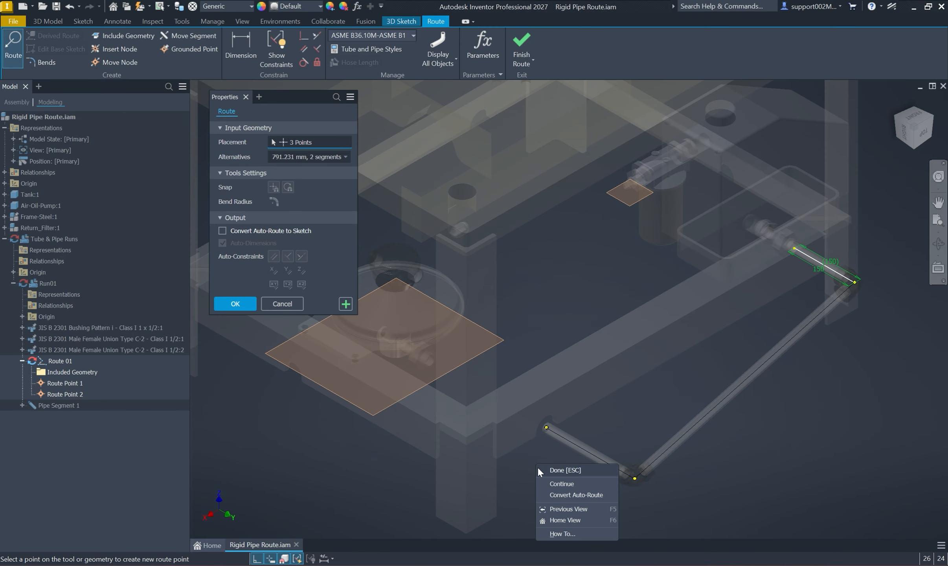
left_click(555, 483)
left_click(431, 361)
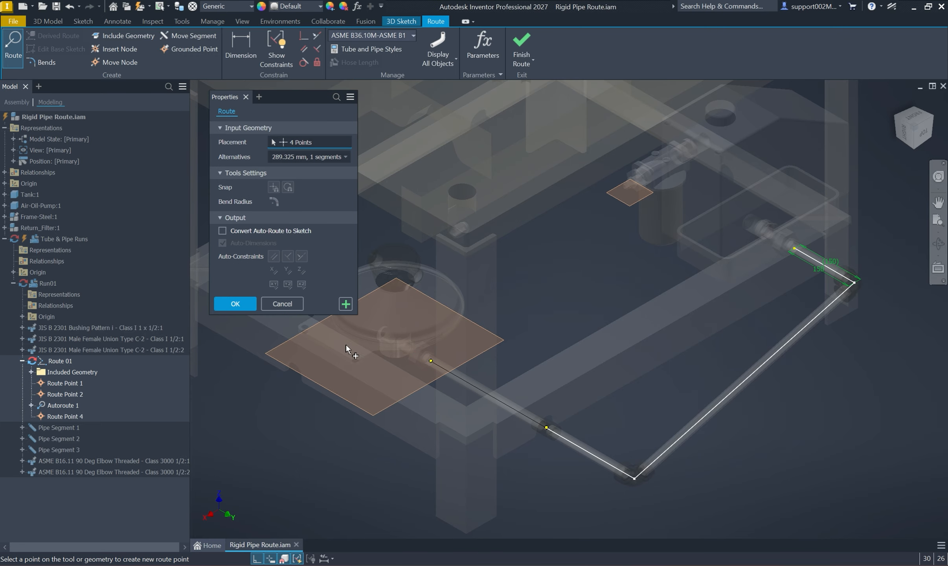
left_click(244, 305)
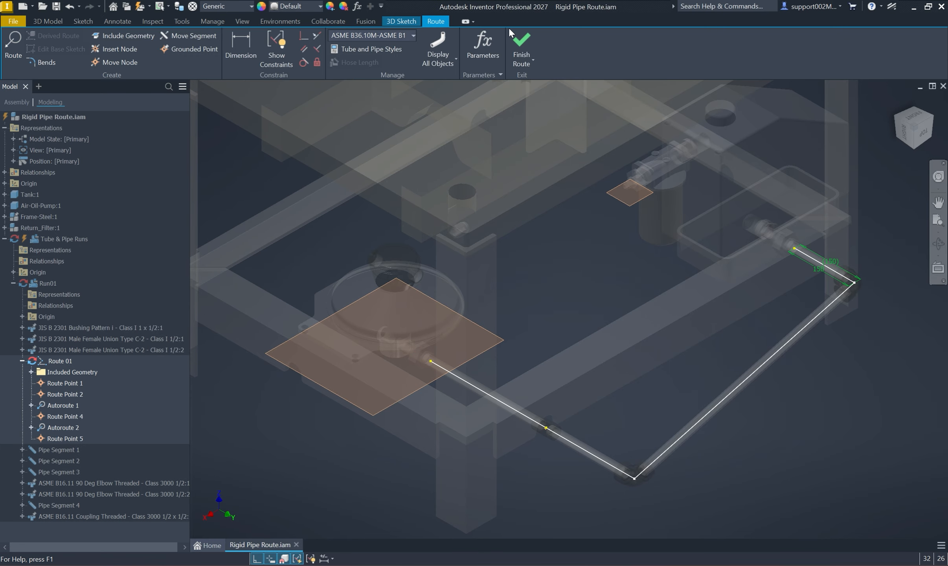
left_click(522, 47)
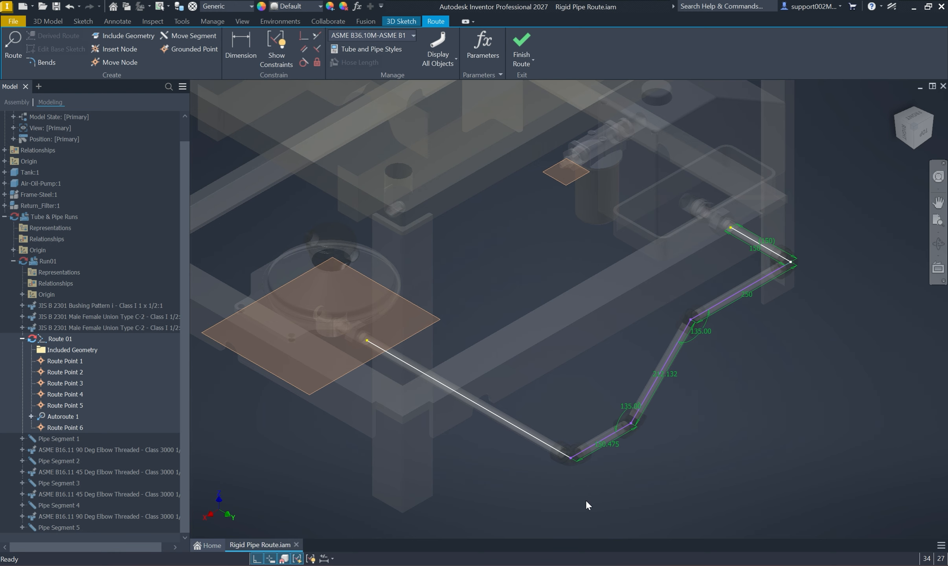
Step: Set the first route segment's length dimension to 200 mm and inspect the rerouted pipe from both sides of the frame
double_click(752, 250)
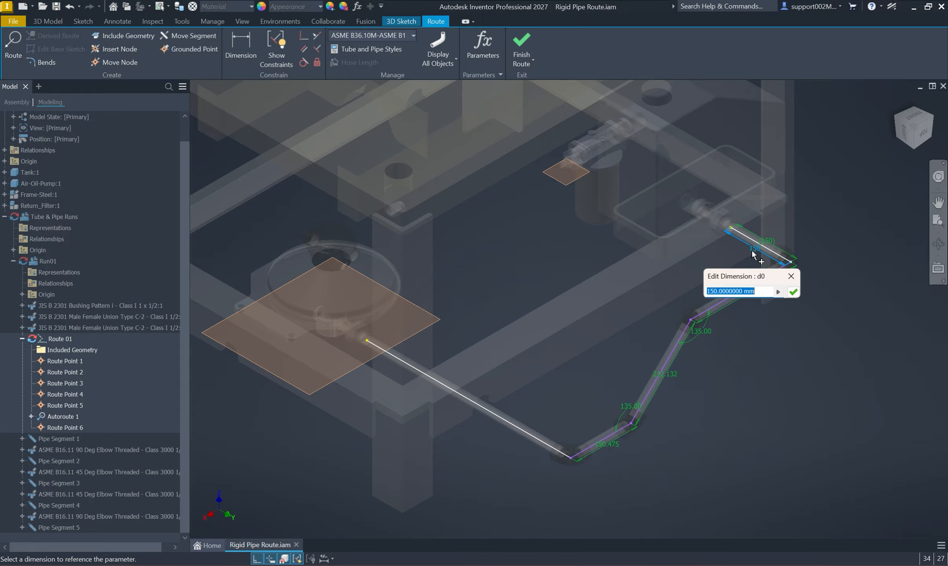
type("200")
key("Return")
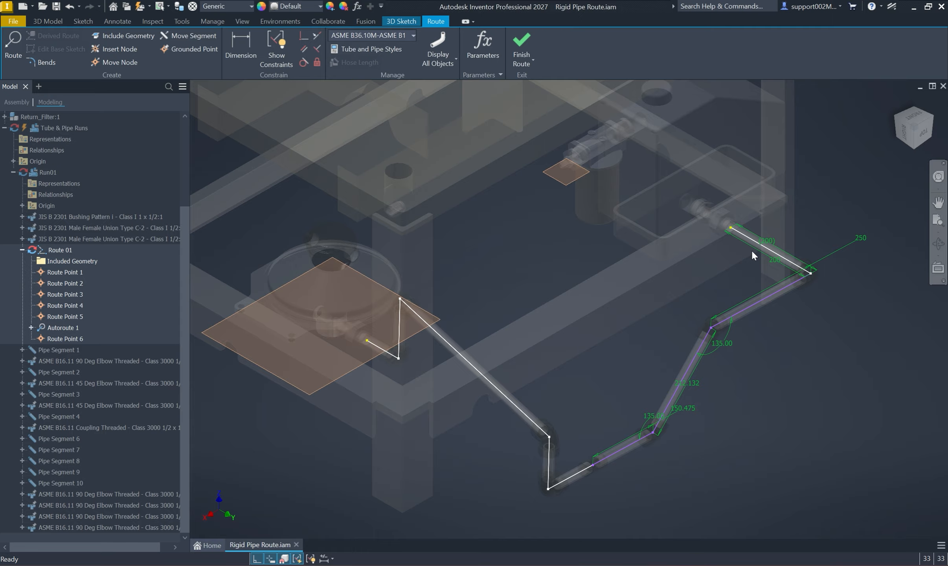
left_click(932, 118)
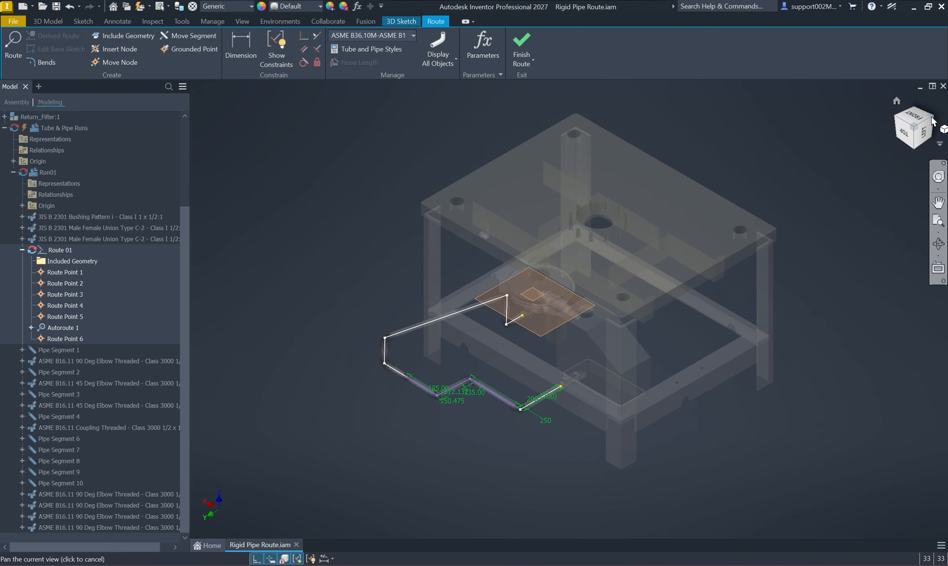
left_click(897, 117)
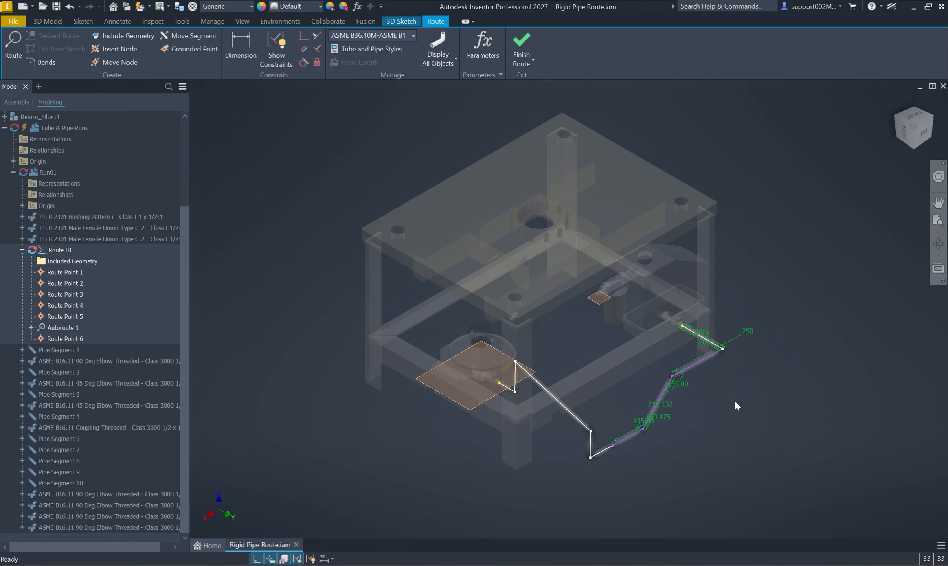
scroll(734, 401, "down", 3)
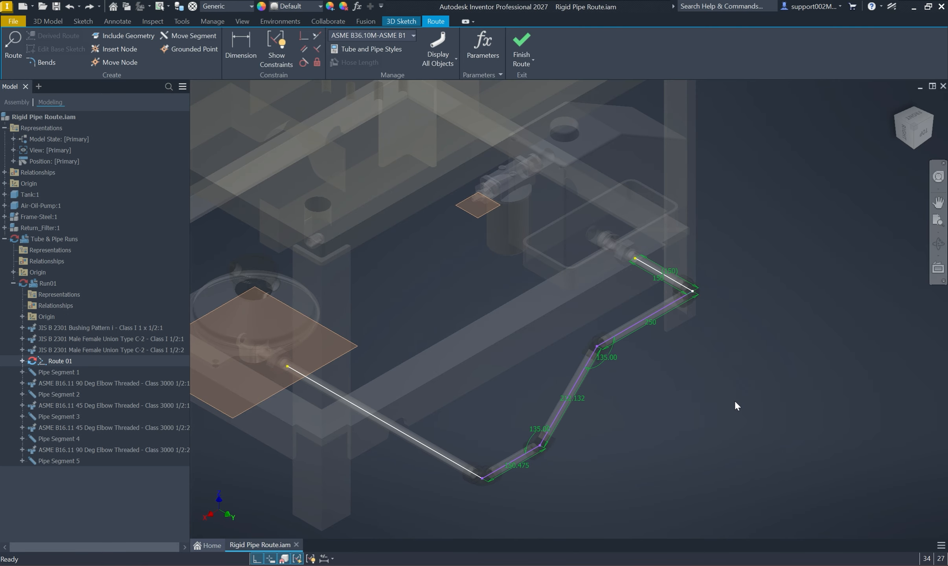
Step: Convert Autoroute 1 in Route 01, which includes the long pipe segment to the round unit, into an editable sketch
left_click(435, 444)
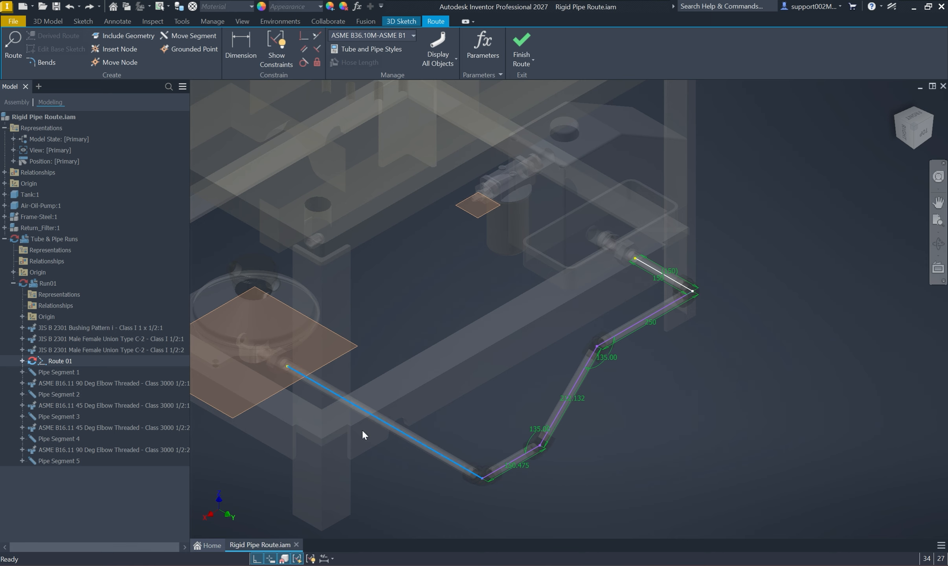
left_click(22, 361)
left_click(31, 438)
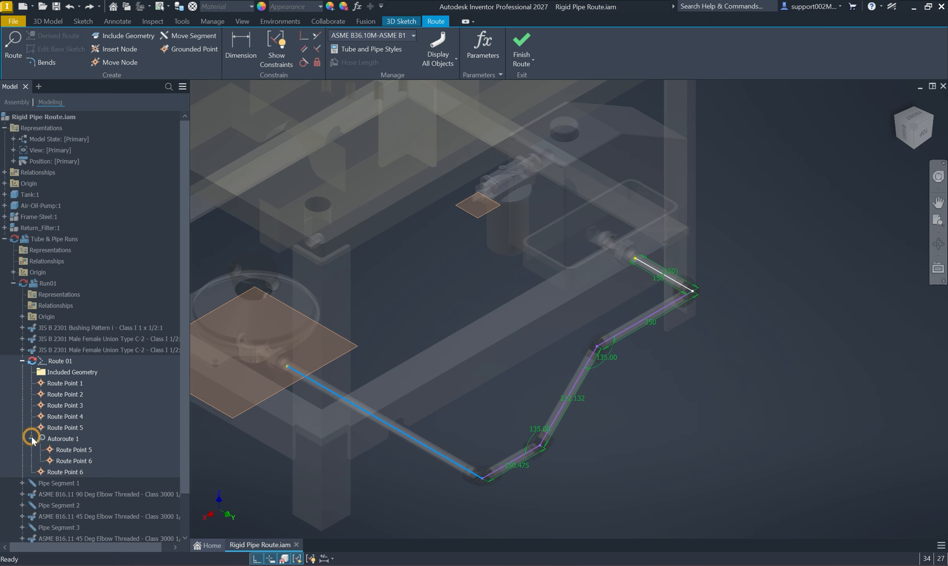
right_click(69, 441)
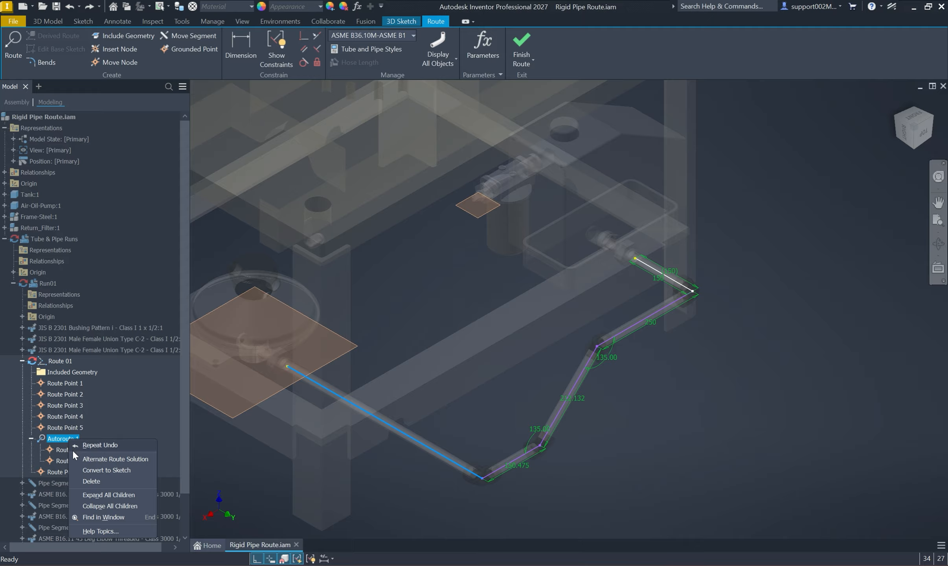
left_click(74, 470)
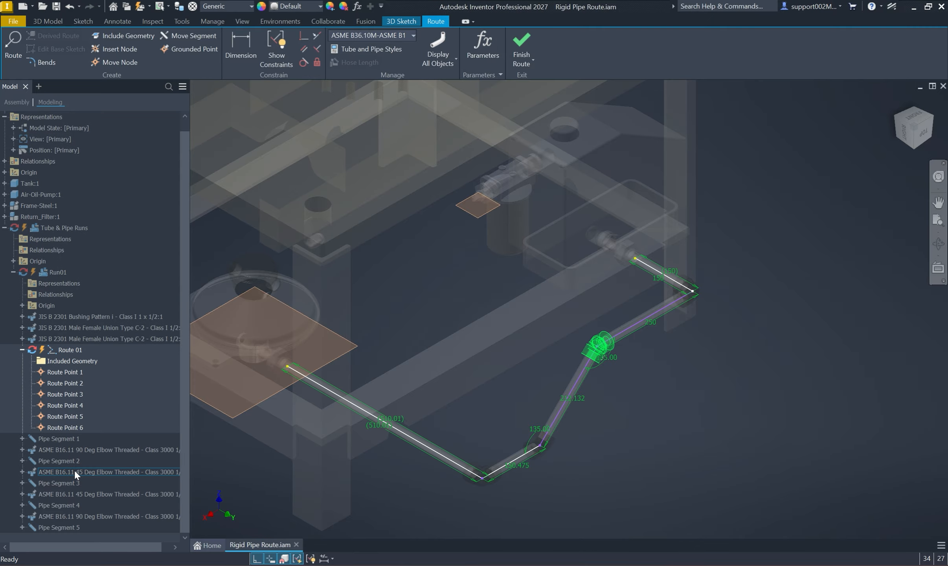
Step: Set the length dimension of the first route segment at the filter-side union fitting to 200 mm
double_click(660, 280)
type("200")
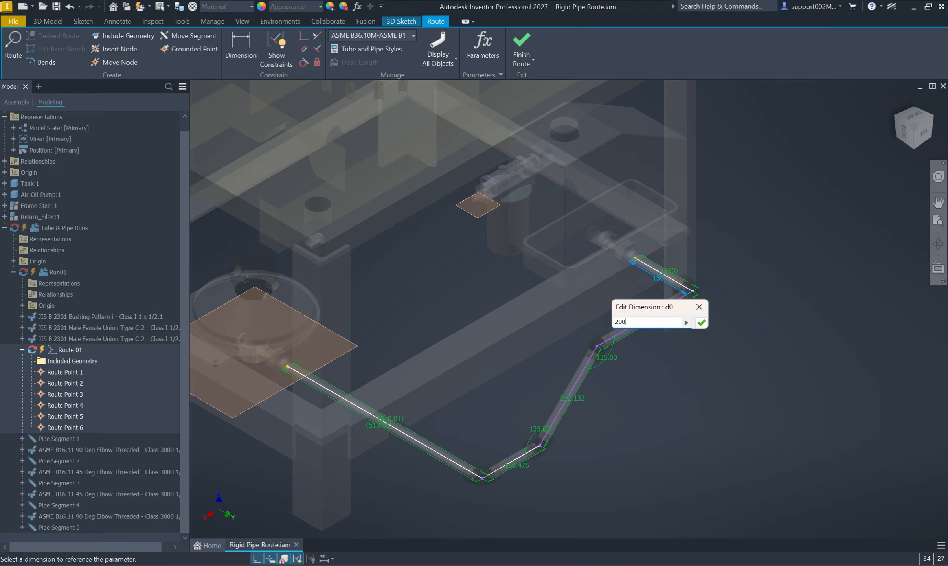
key("Return")
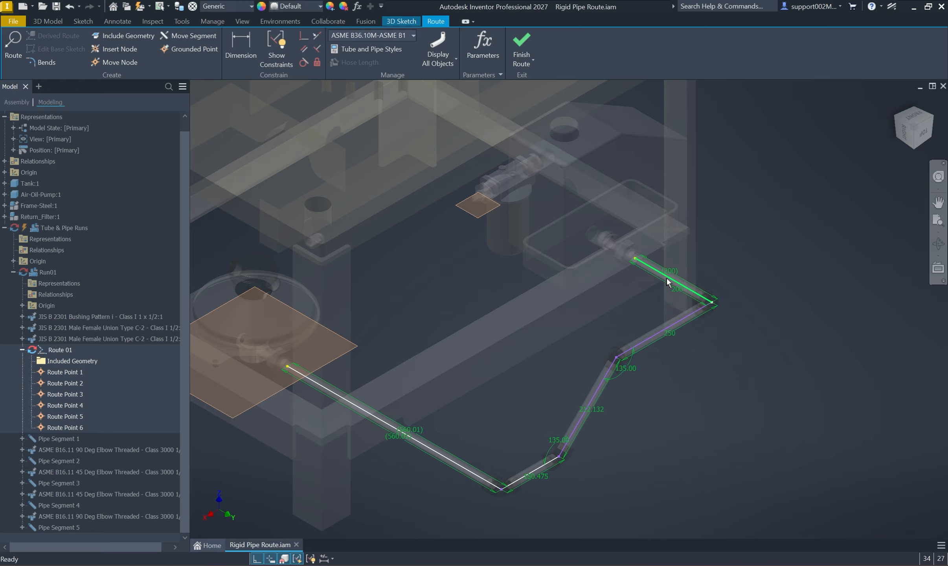
Step: Set the first route segment's length dimension back to 150 mm
double_click(671, 289)
type("150")
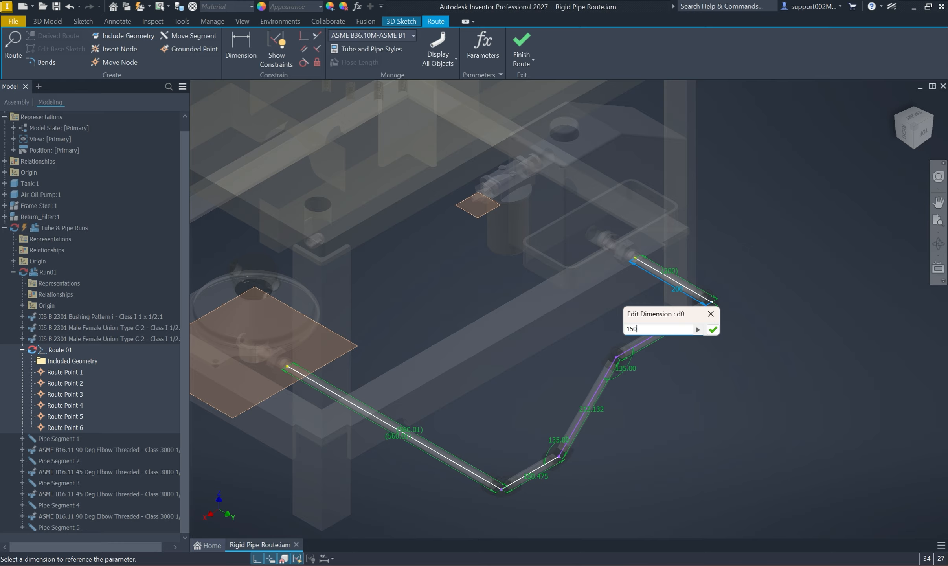
key("Return")
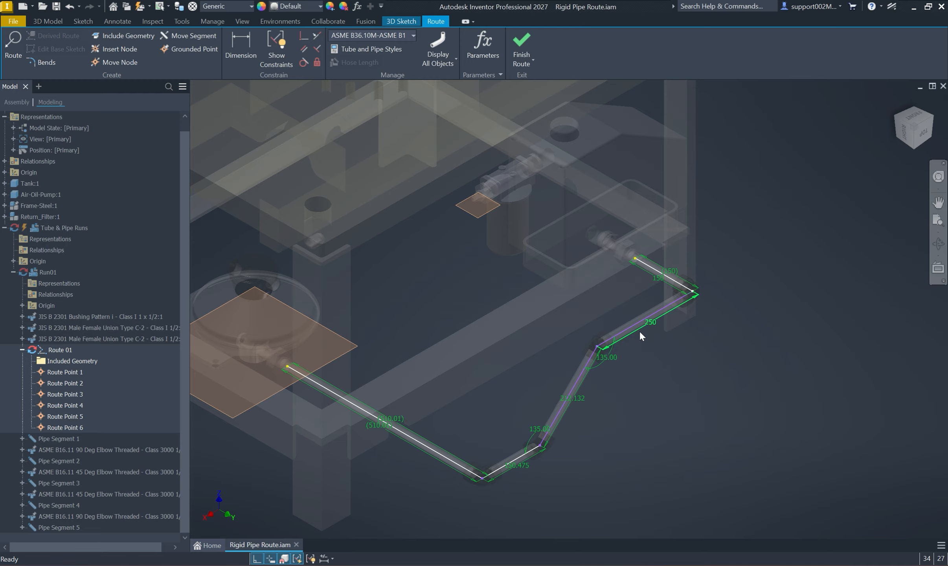
Step: Finish editing the rigid pipe route and exit the tube and pipe environment
left_click(520, 47)
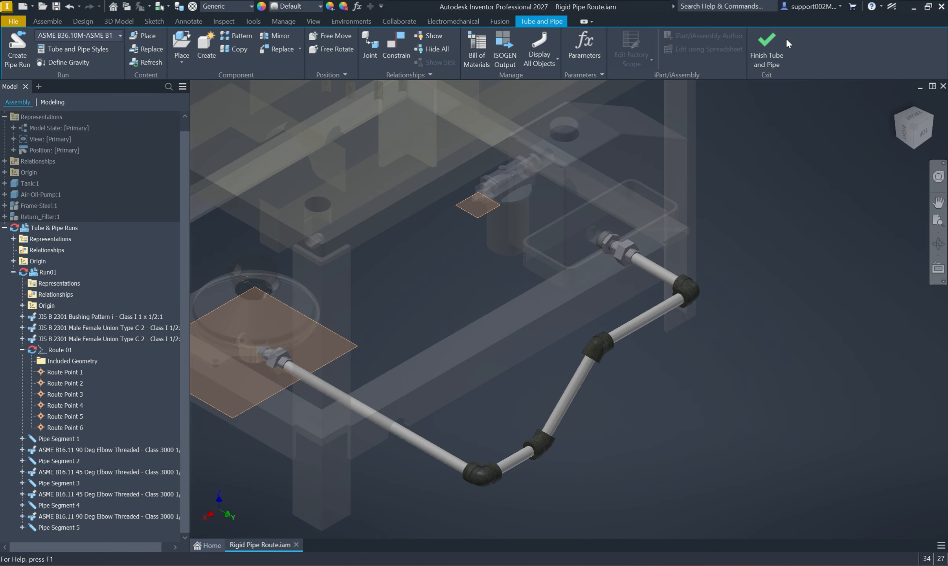
left_click(766, 50)
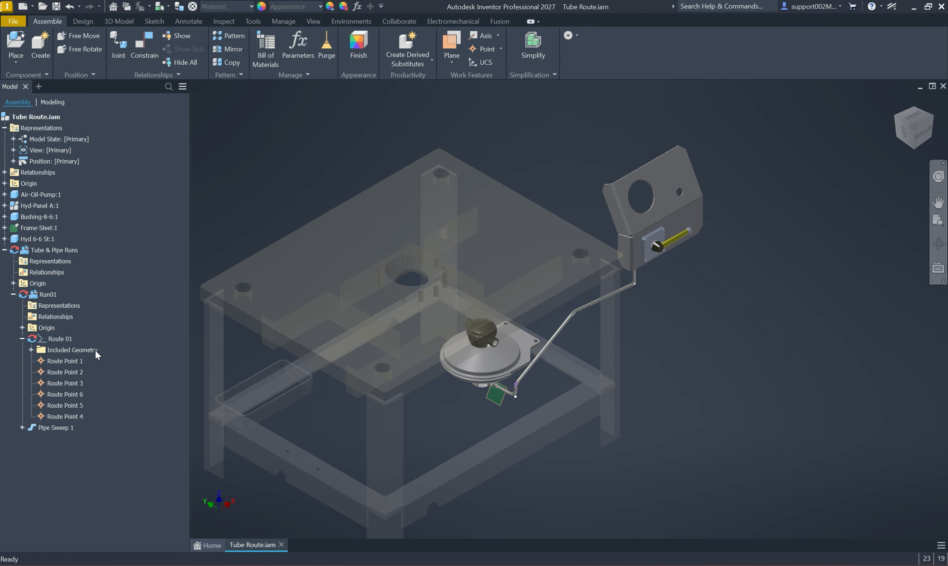
Step: Open Route 01 of the Tube Route assembly for editing, with the tubing seen from the opposite side of the frame
double_click(61, 339)
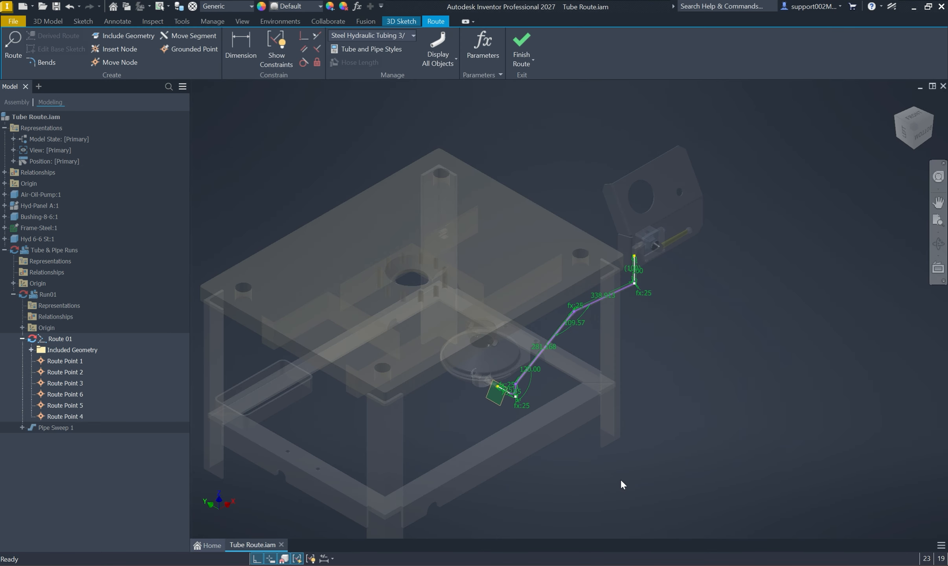
left_click(914, 113)
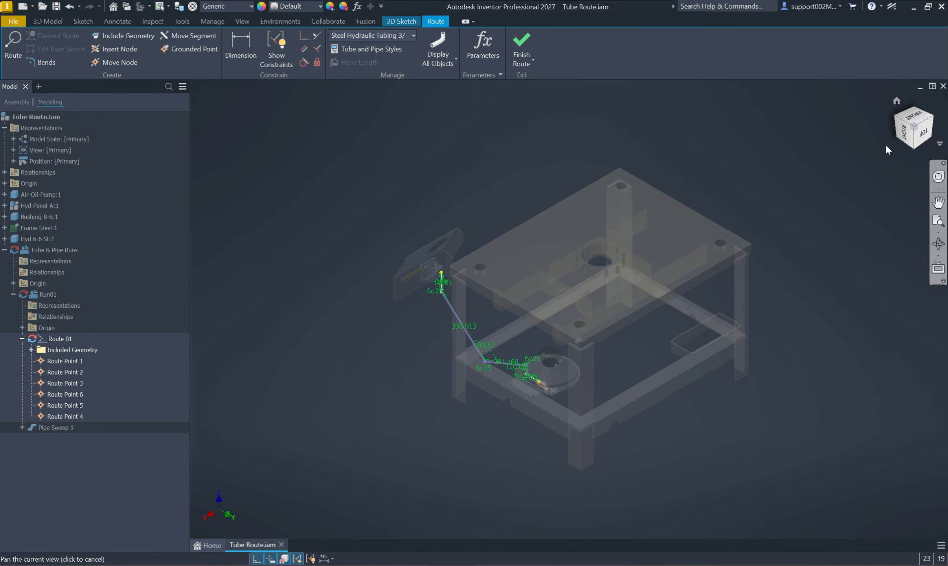